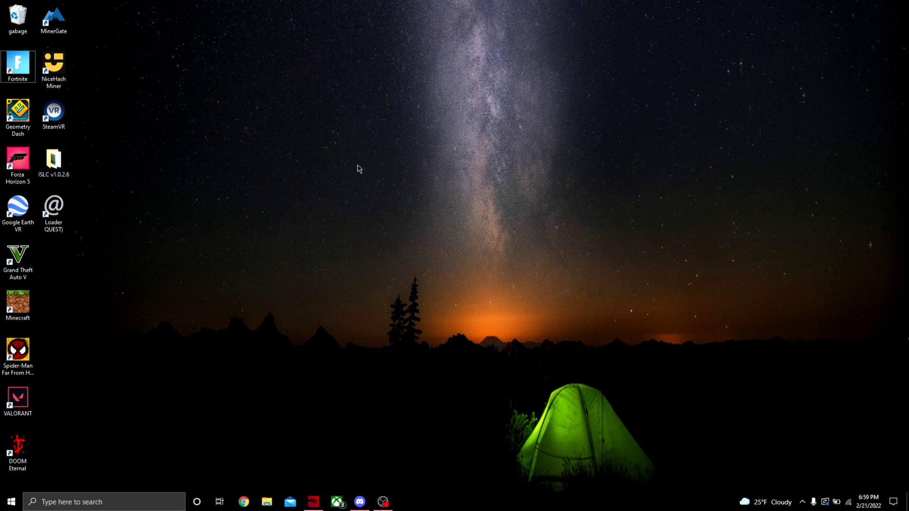
Bring up the desktop context menu, then dismiss it without choosing anything.
right_click(356, 167)
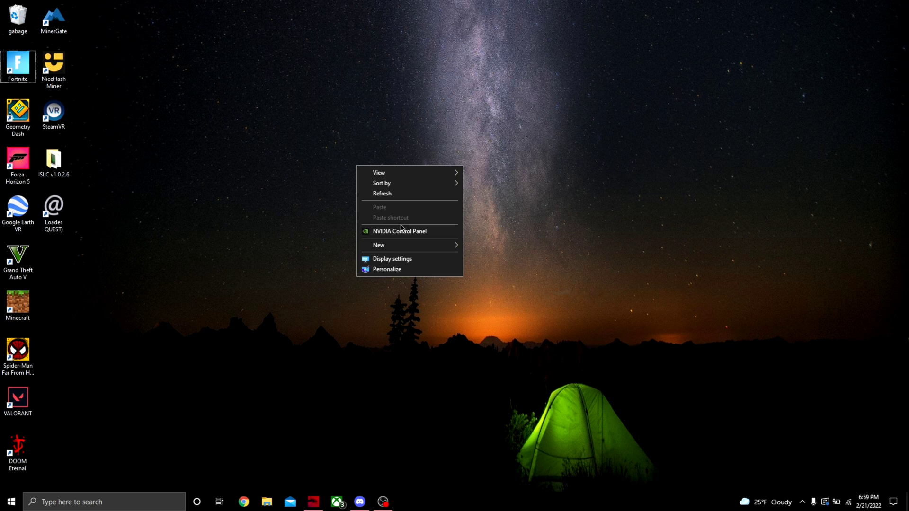
left_click(607, 156)
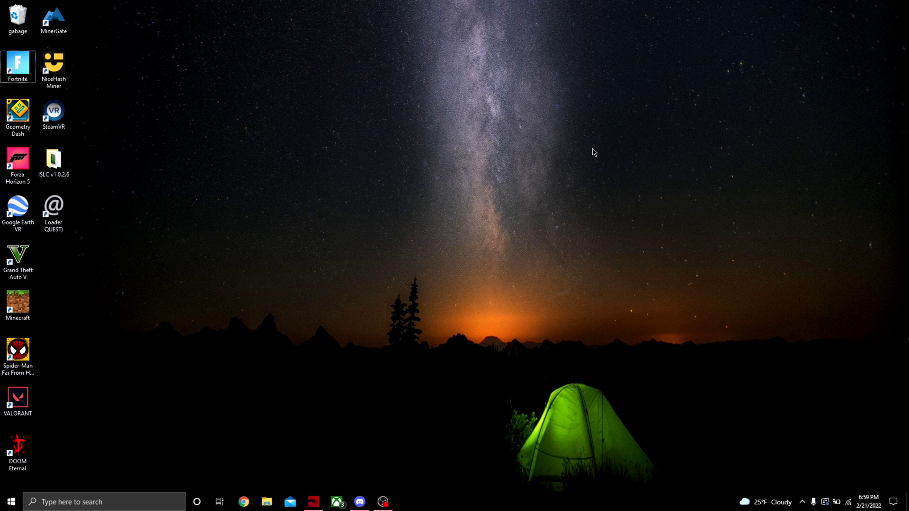
Launch Microsoft Store by searching 'store' from Start.
key("super")
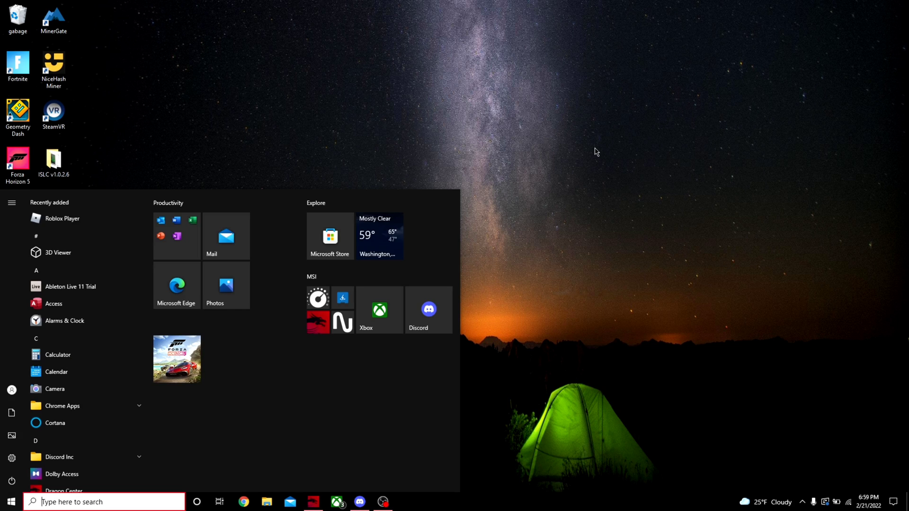
type("store")
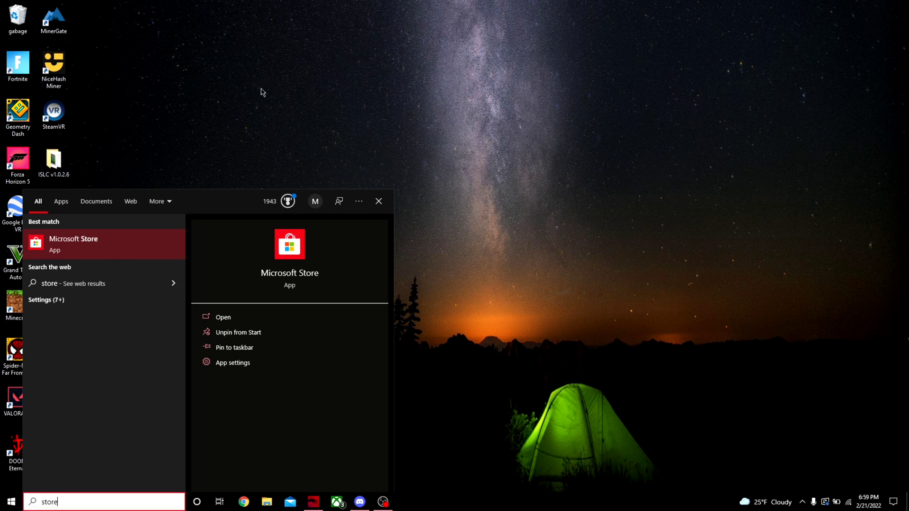
left_click(81, 240)
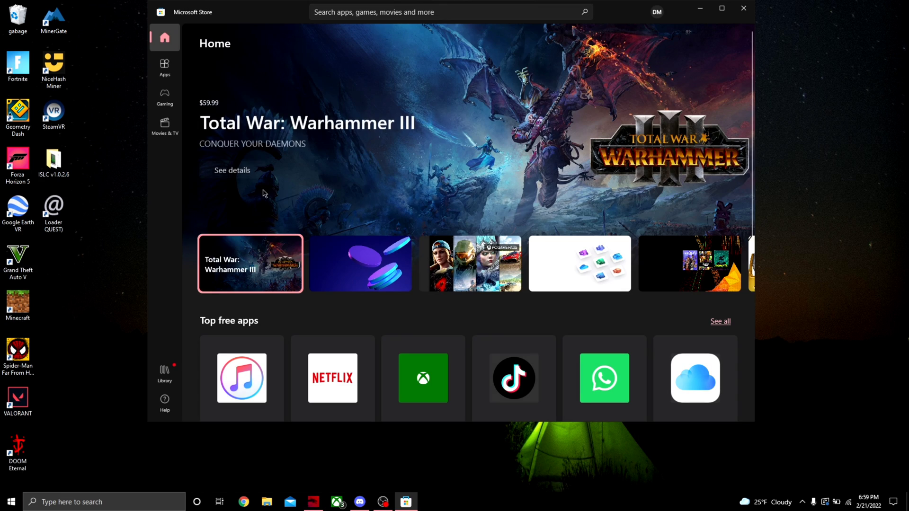
Search the Store for 'nvidia' and open the NVIDIA Control Panel app page.
left_click(378, 10)
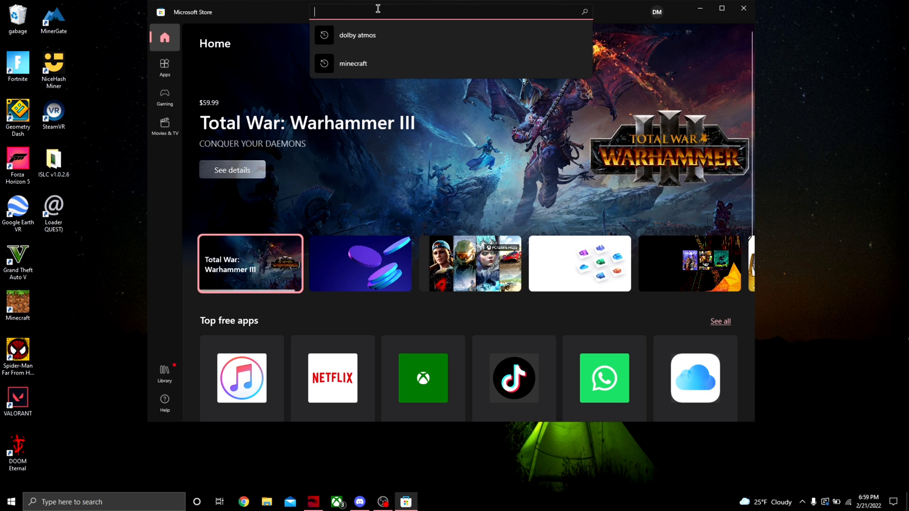
type("nvidia")
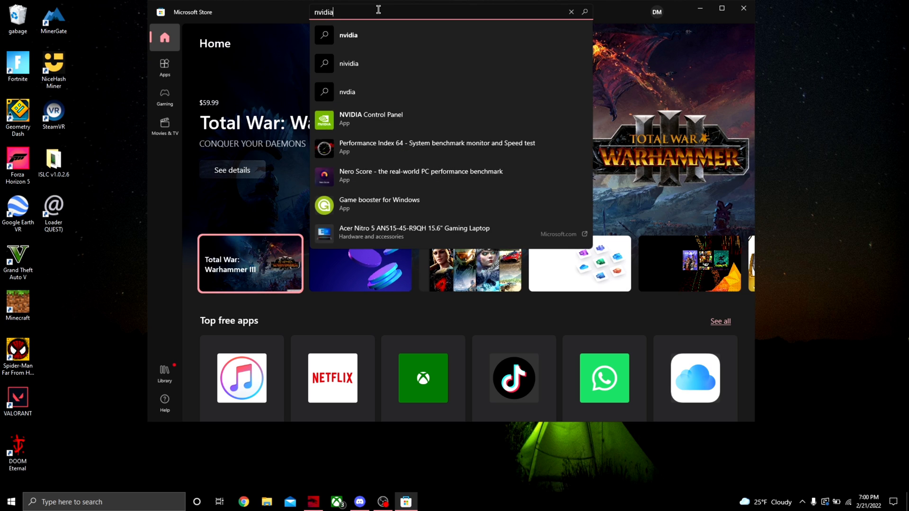
left_click(381, 119)
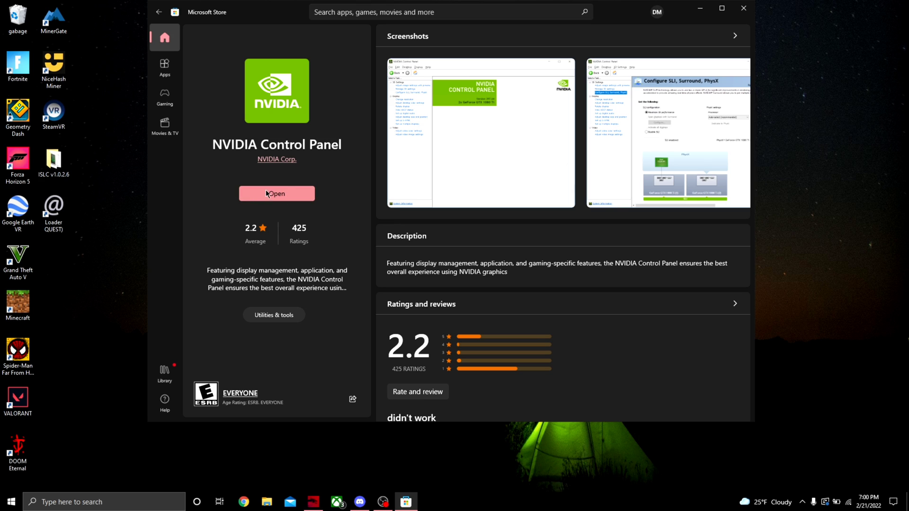
Minimise the Store and launch NVIDIA Control Panel from the desktop context menu.
left_click(700, 8)
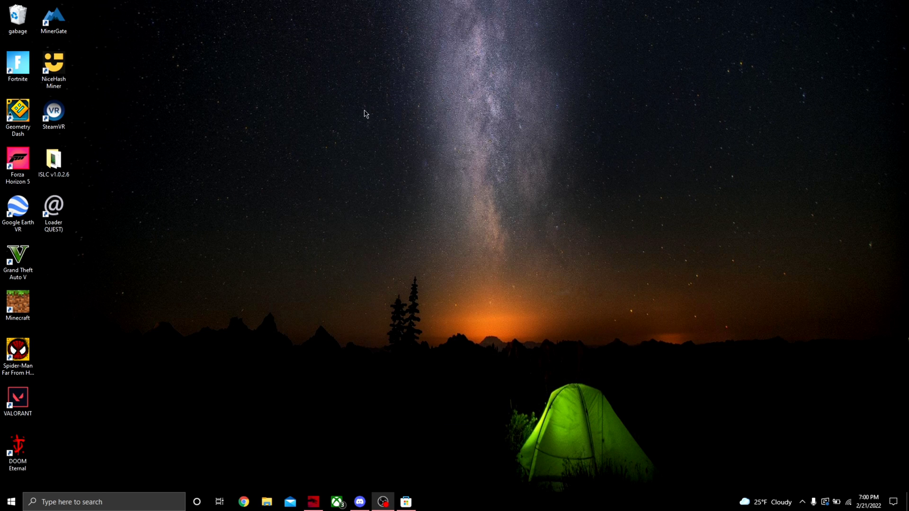
right_click(424, 124)
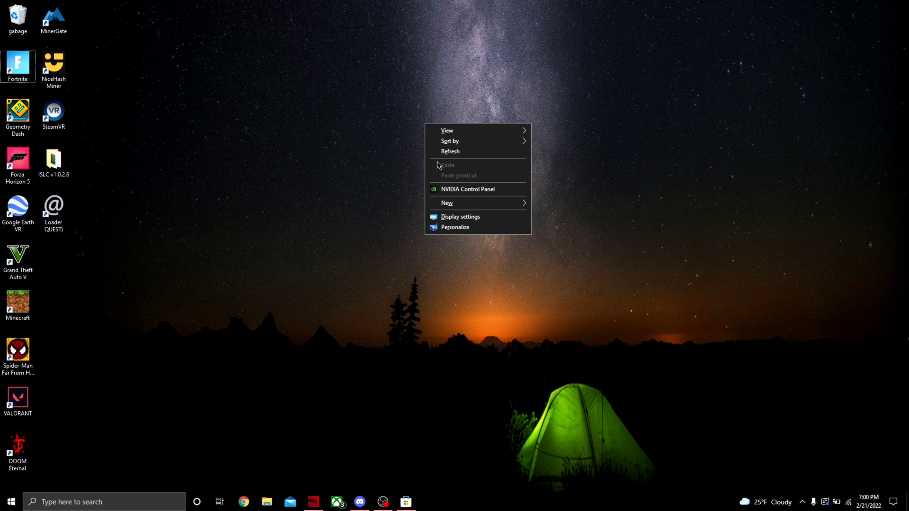
left_click(449, 189)
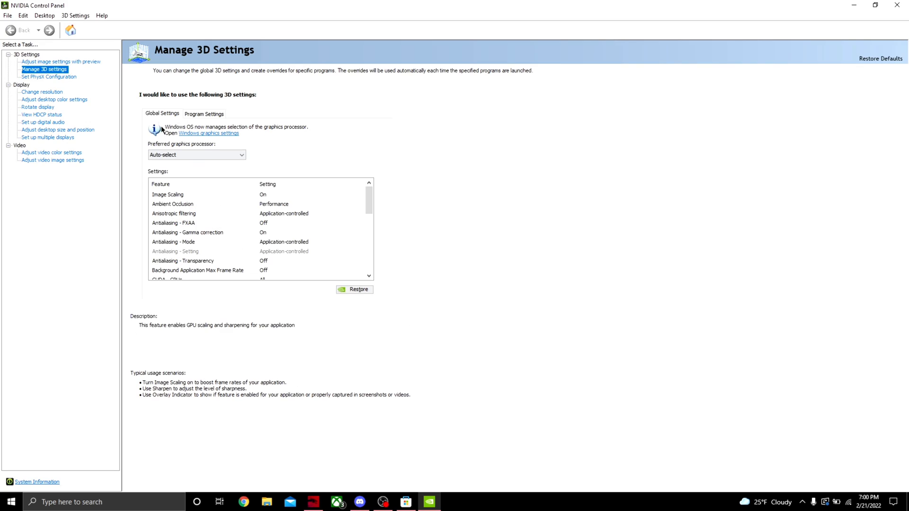
Browse the Adjust image settings, Manage 3D settings and Set up digital audio pages.
left_click(100, 62)
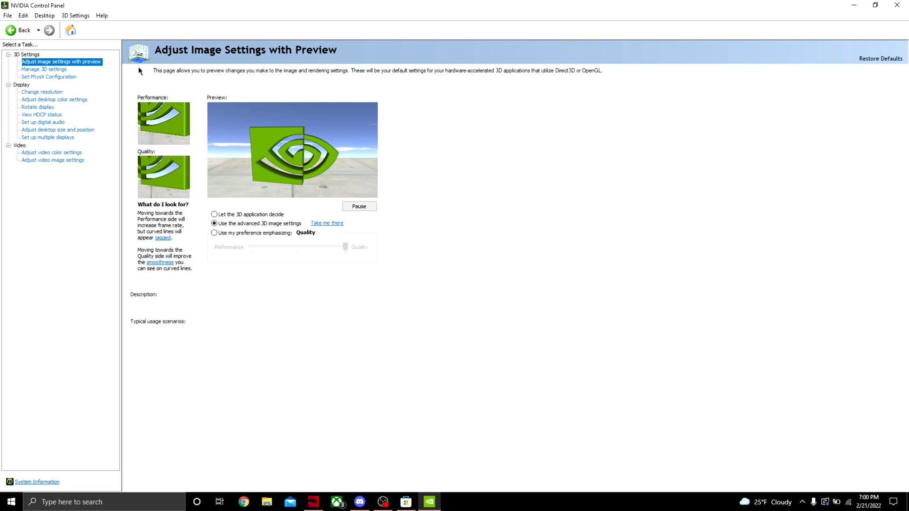
left_click(58, 70)
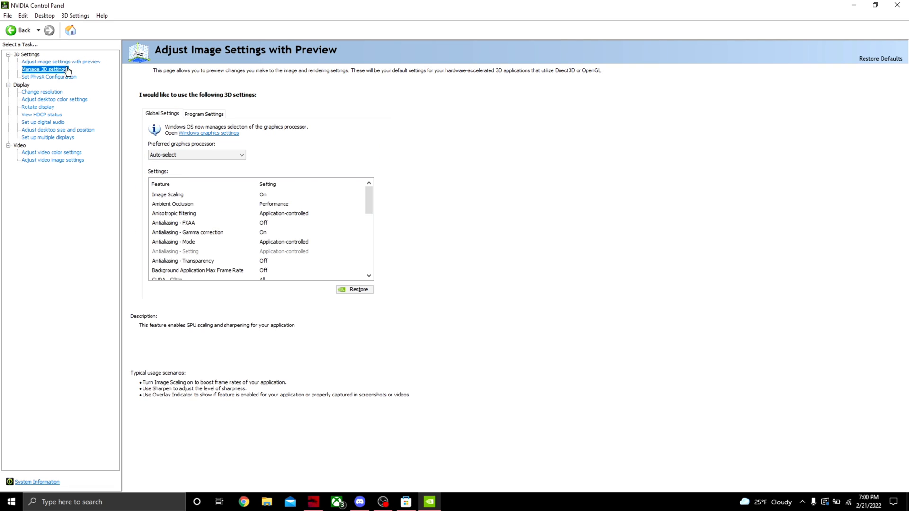
left_click(67, 124)
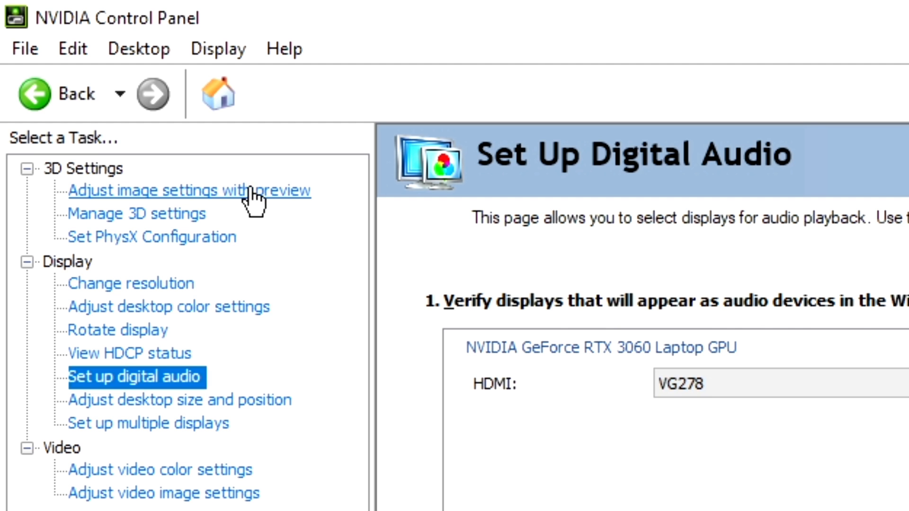
On Adjust Image Settings with Preview, select 'Use the advanced 3D image settings'.
left_click(277, 190)
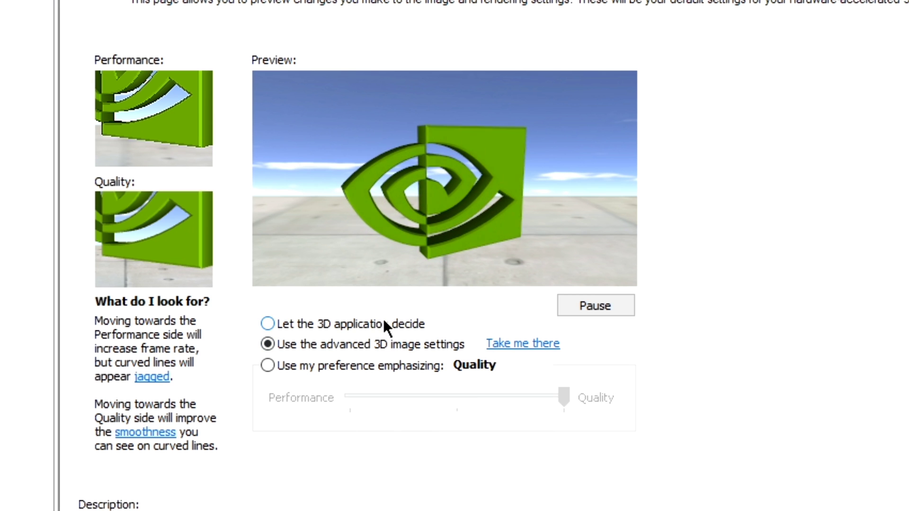
left_click(361, 365)
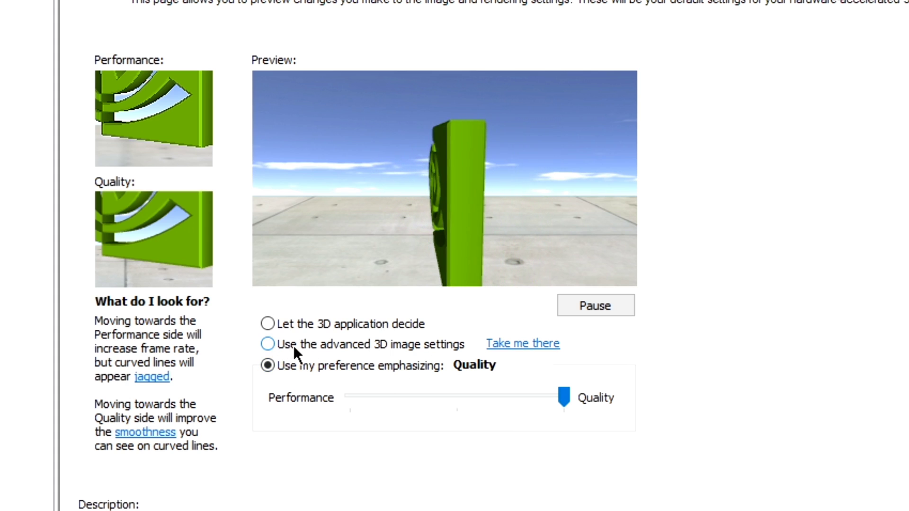
left_click(363, 345)
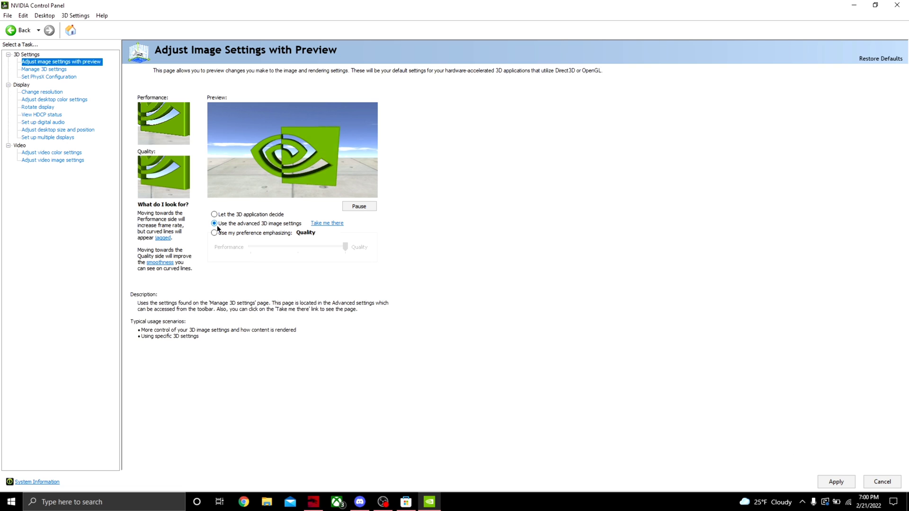
Apply the advanced 3D setting and scroll Manage 3D Global Settings down to power management.
left_click(834, 481)
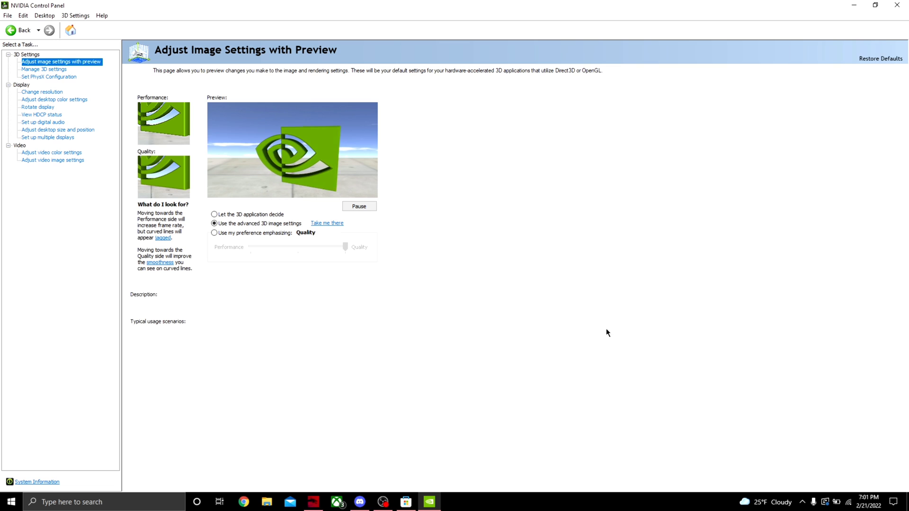
left_click(41, 71)
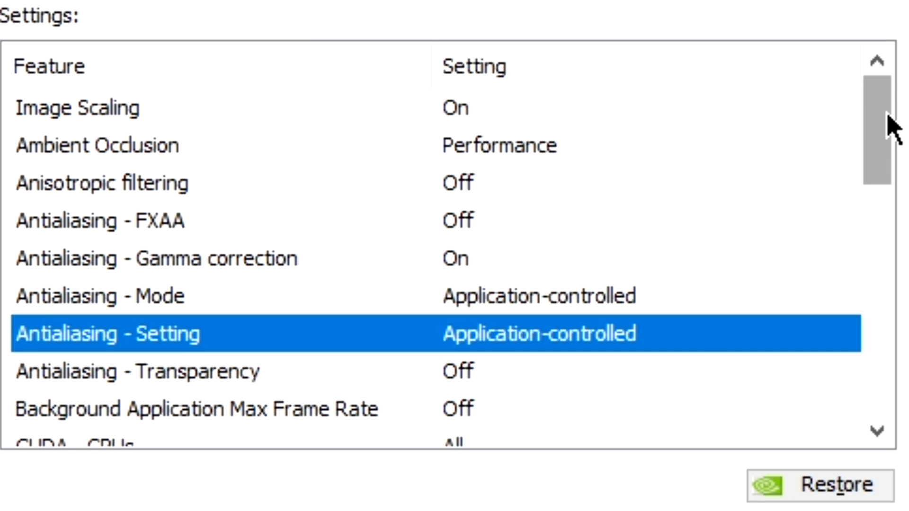
left_click_drag(888, 114, 879, 122)
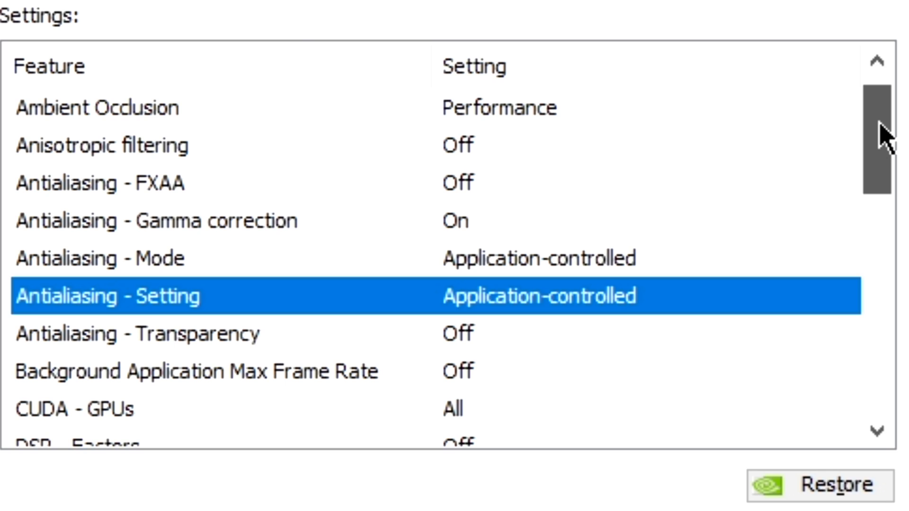
left_click_drag(879, 122, 877, 137)
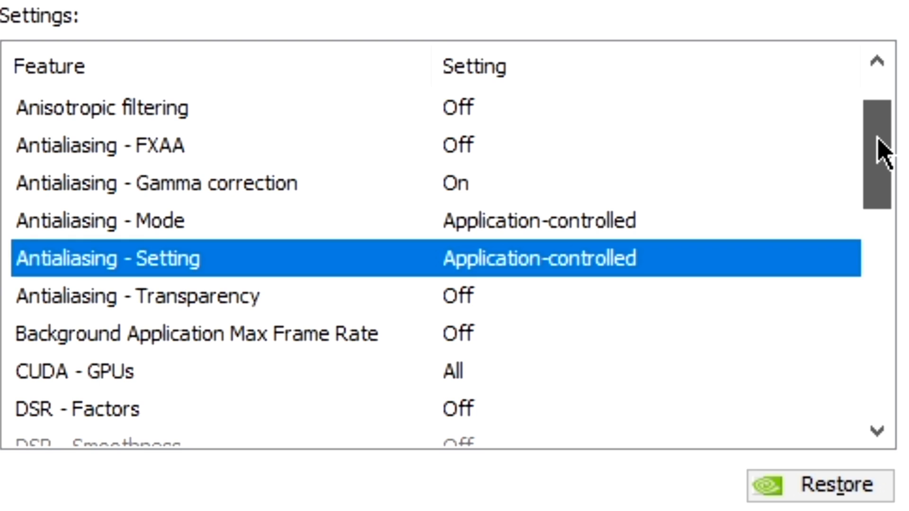
left_click_drag(877, 138, 875, 148)
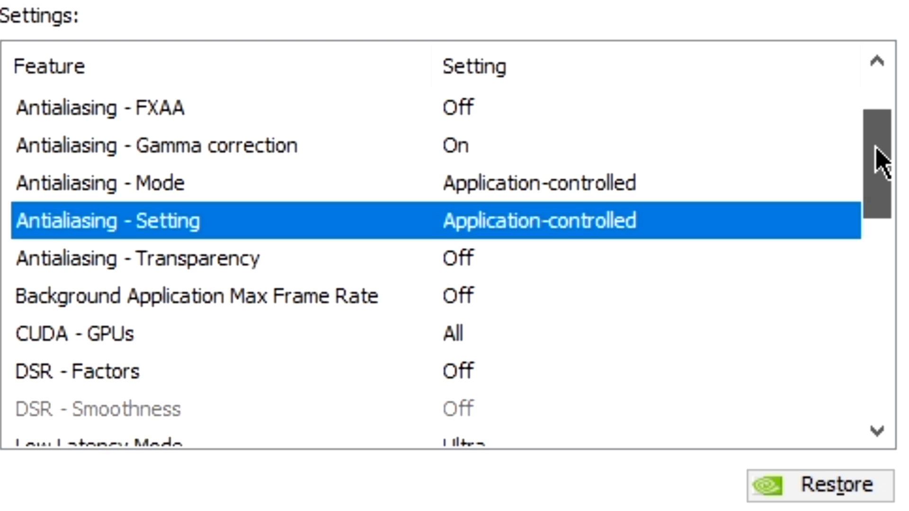
left_click_drag(875, 147, 884, 236)
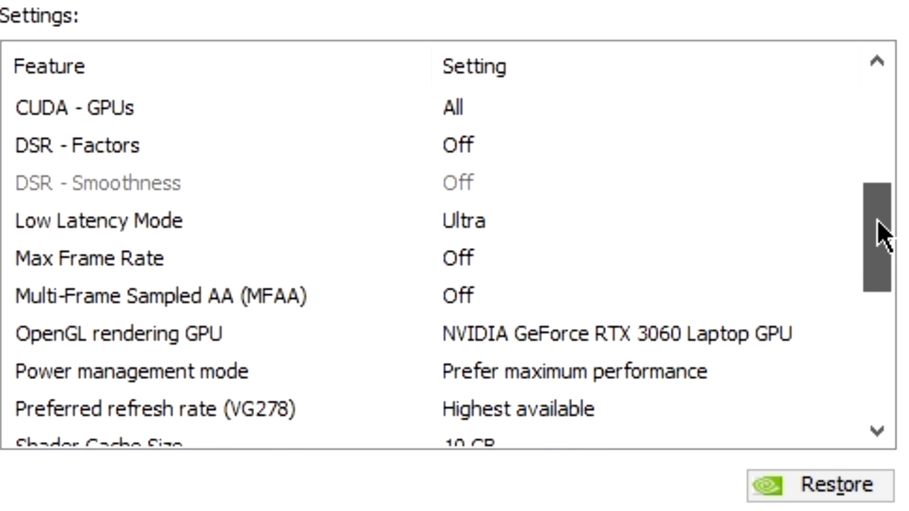
left_click_drag(881, 232, 889, 267)
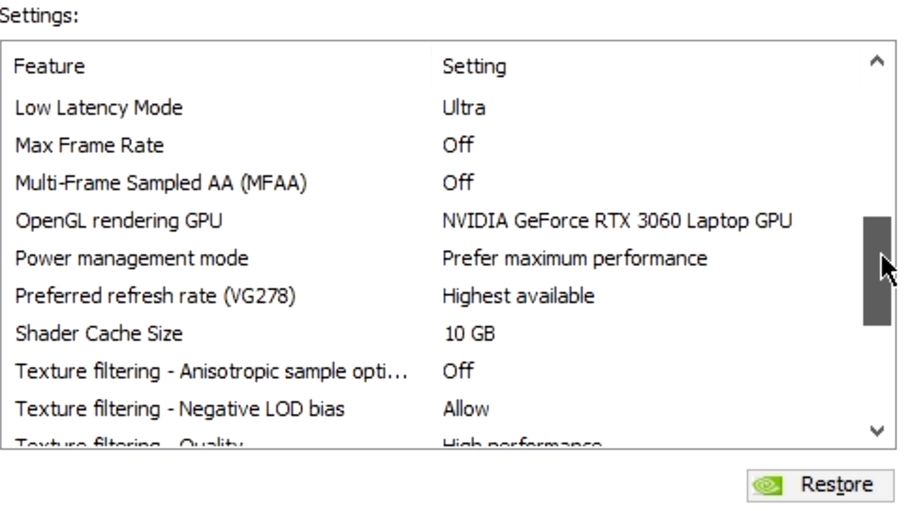
left_click_drag(880, 253, 876, 272)
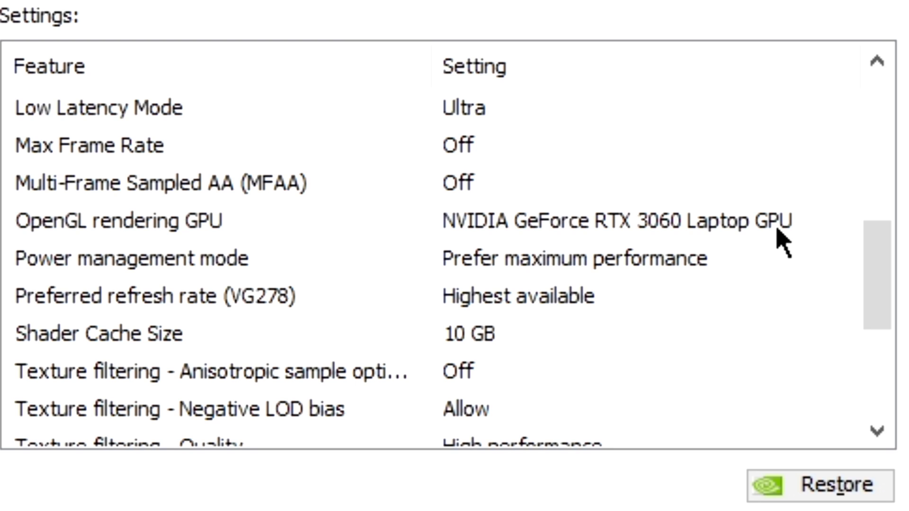
left_click_drag(876, 244, 874, 252)
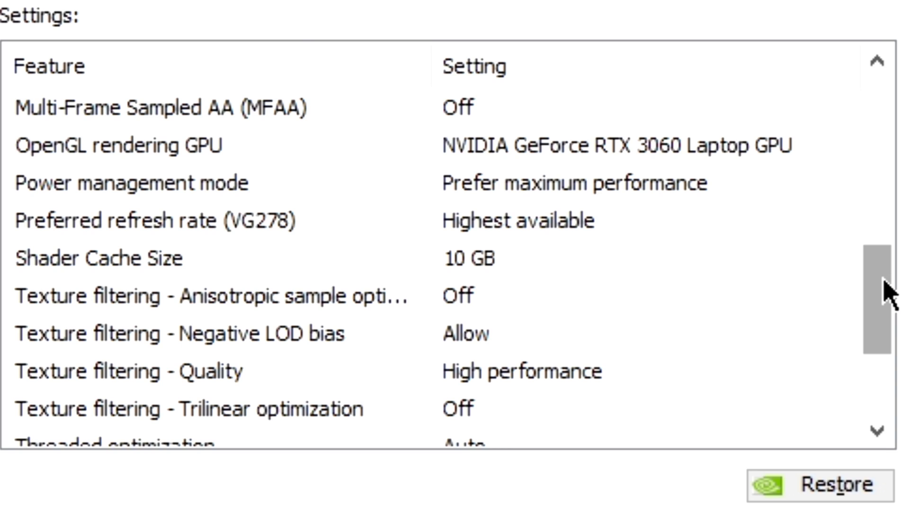
left_click_drag(883, 279, 882, 273)
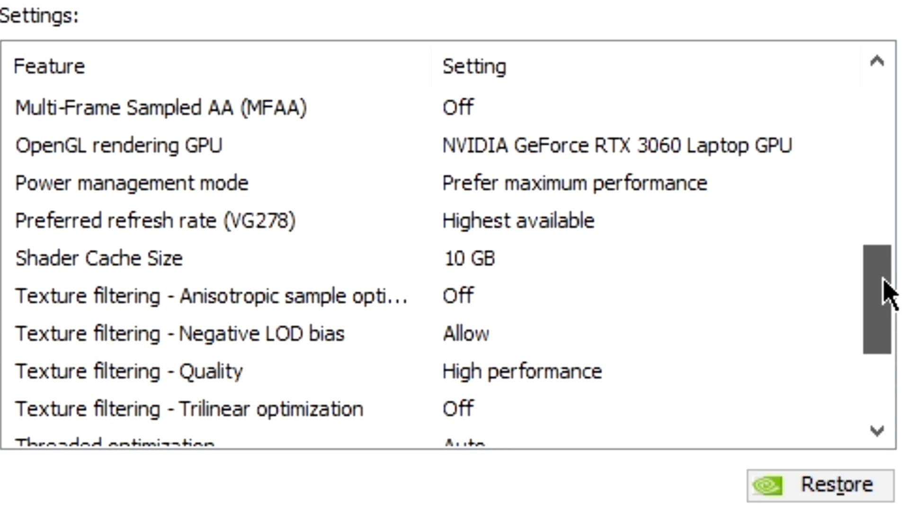
left_click_drag(883, 279, 884, 290)
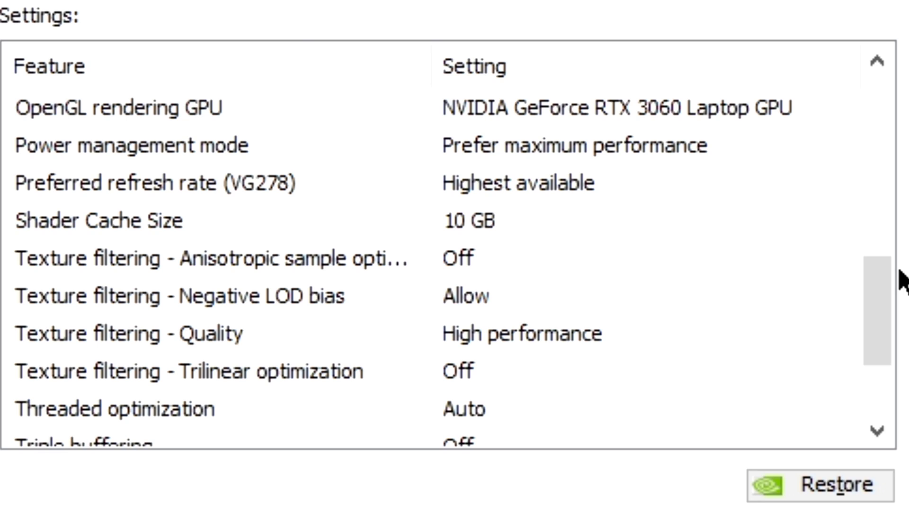
left_click(875, 300)
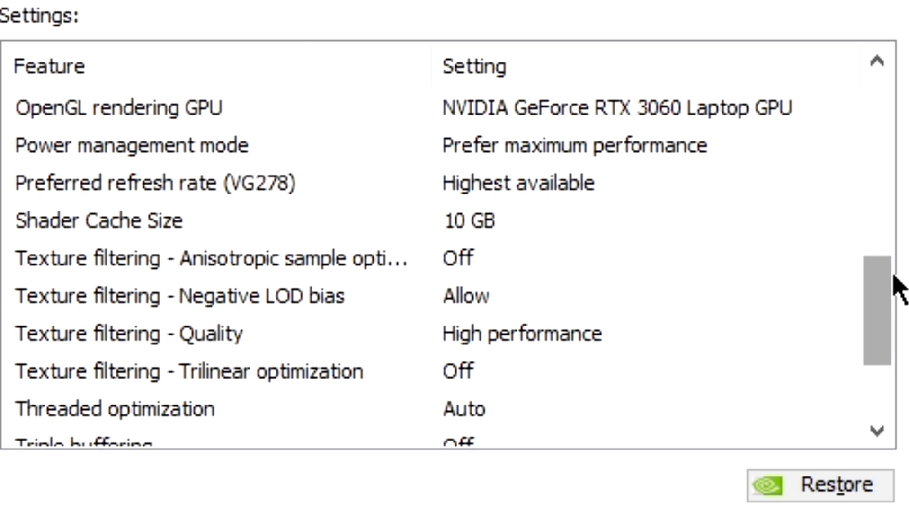
mouse_move(886, 294)
left_mouse_down()
mouse_move(889, 283)
mouse_move(891, 298)
left_mouse_up()
left_click_drag(875, 310, 876, 341)
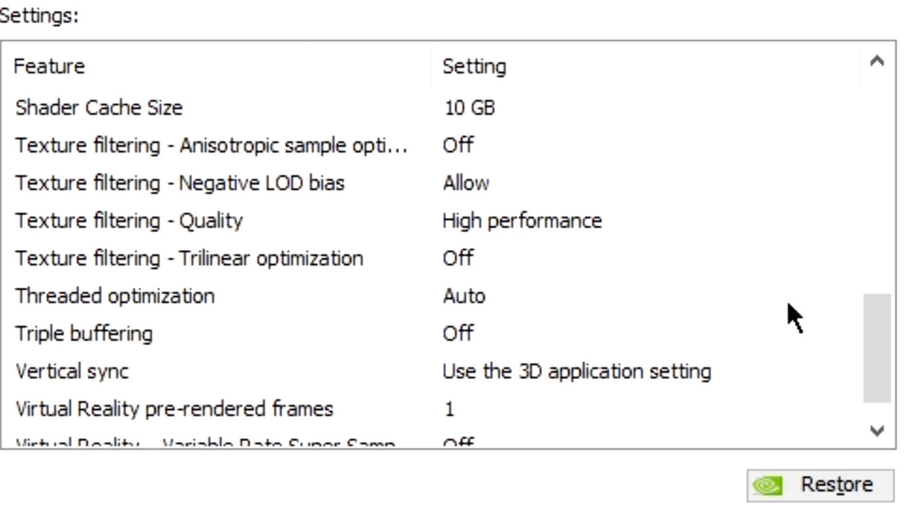
left_click_drag(866, 338, 902, 344)
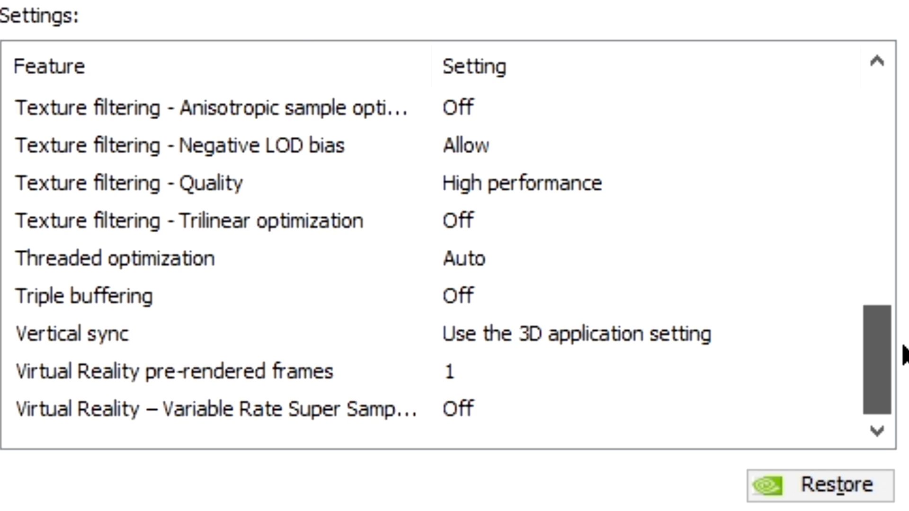
left_click_drag(903, 345, 901, 348)
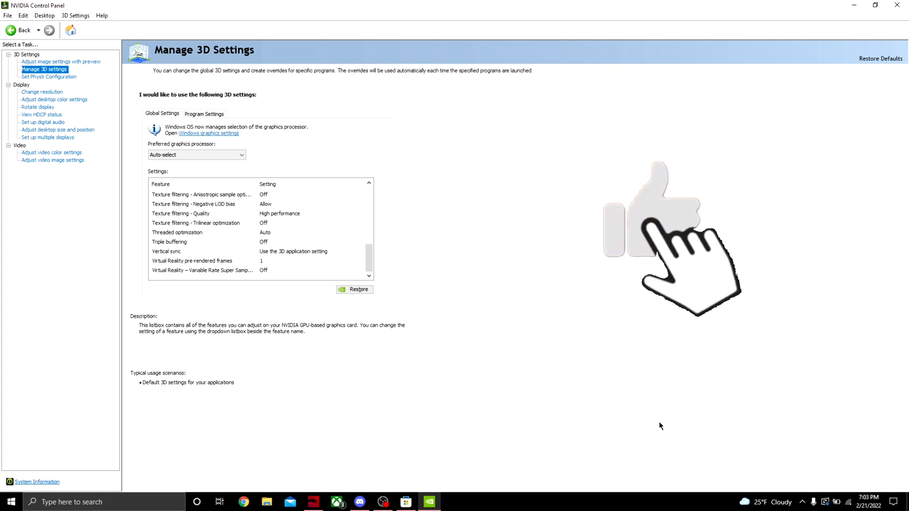
mouse_move(319, 251)
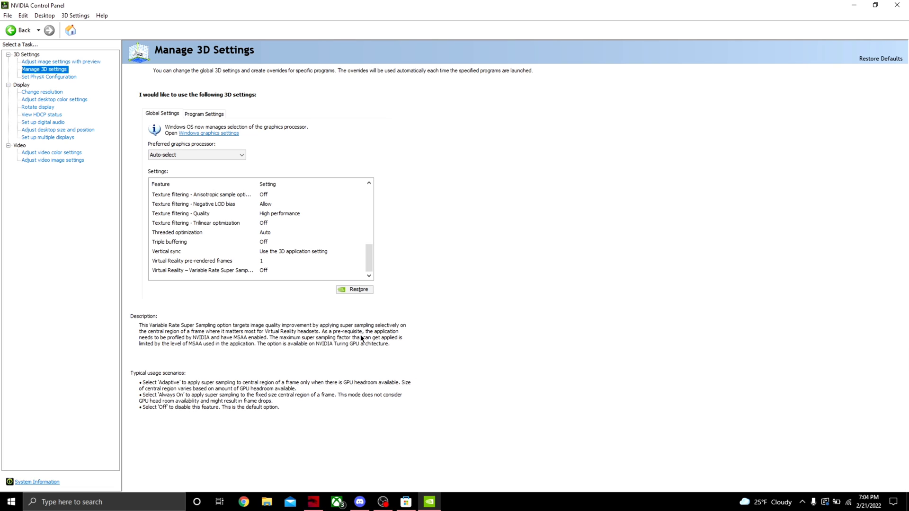
mouse_move(272, 260)
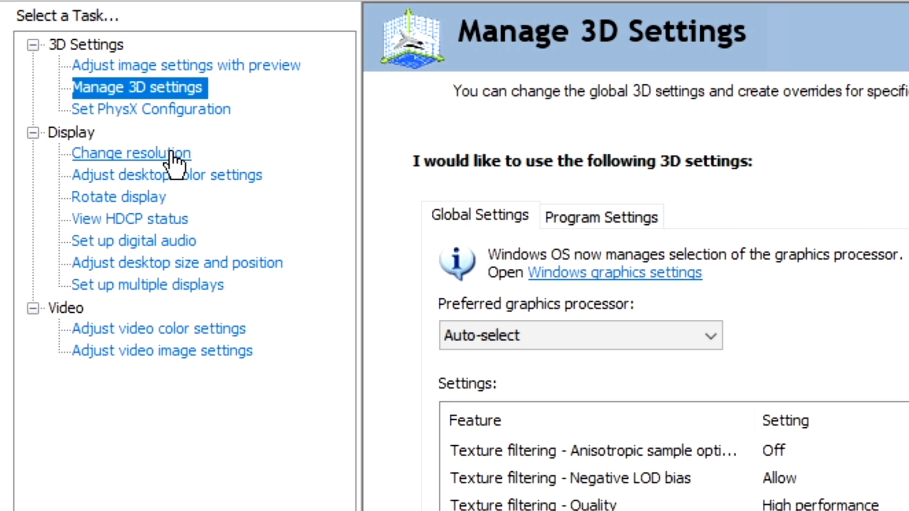
On Change resolution, try the PC 1920 × 1080 entry, then pick custom 1920 × 1080 progressive.
left_click(172, 153)
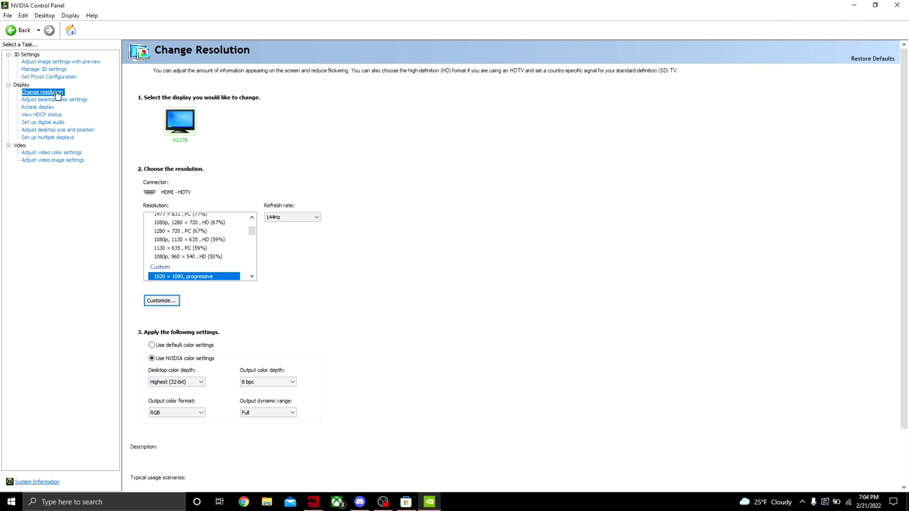
scroll(215, 262, "up", 2)
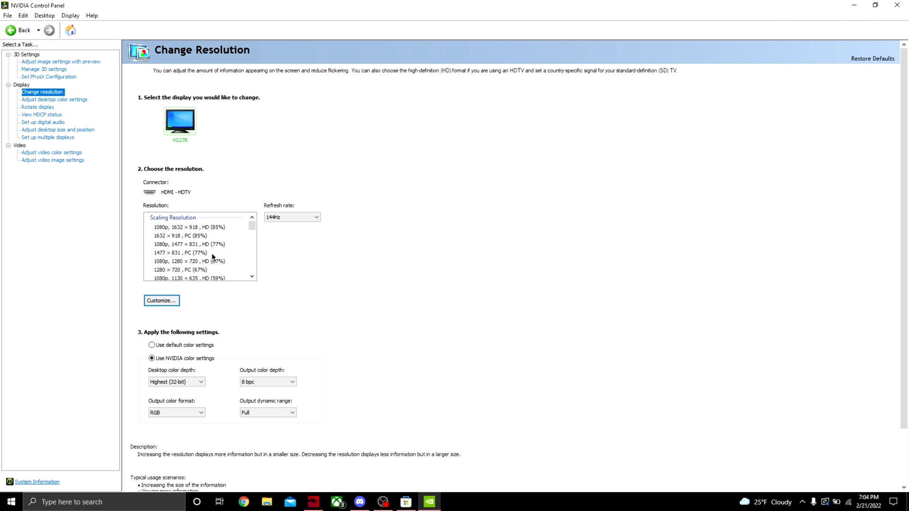
scroll(215, 256, "down", 5)
scroll(208, 254, "up", 5)
scroll(194, 256, "down", 8)
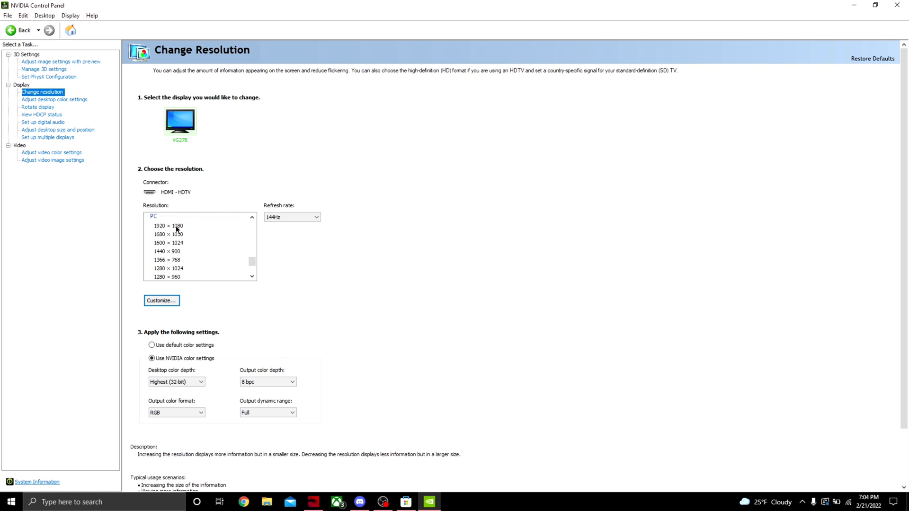
left_click(178, 226)
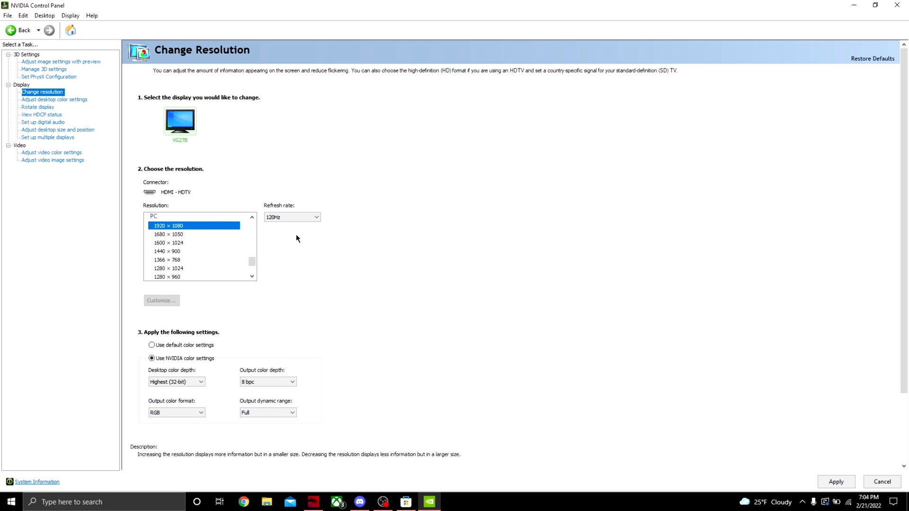
scroll(205, 245, "up", 6)
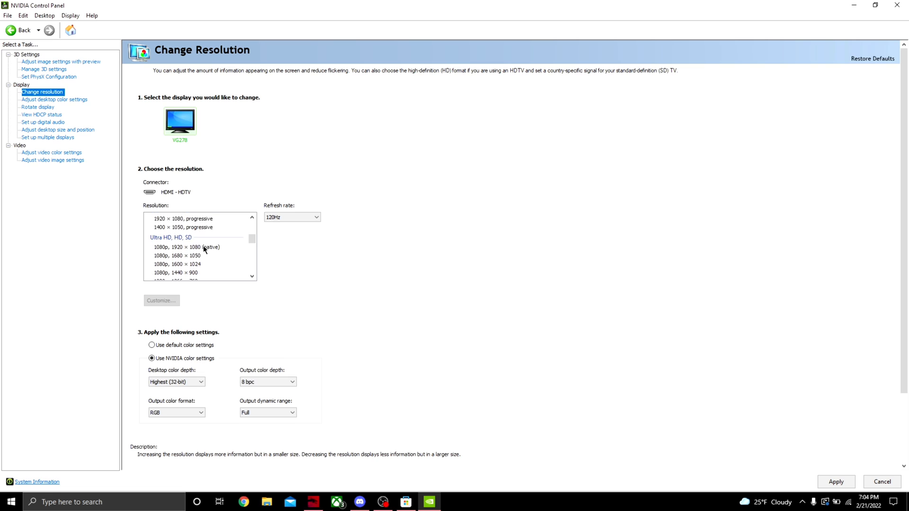
left_click(203, 245)
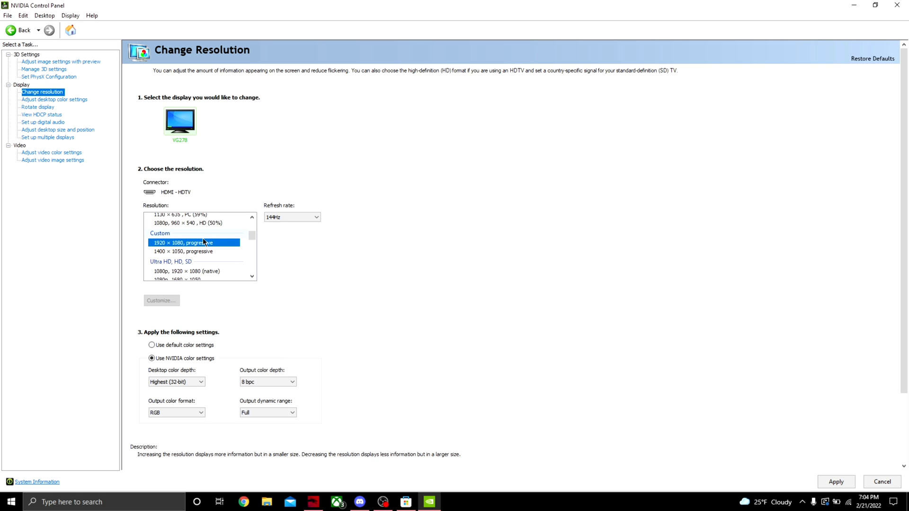
Reselect the 1920 × 1080 resolution and pick its refresh rate from the Refresh rate list.
scroll(203, 237, "down", 2)
scroll(203, 241, "down", 3)
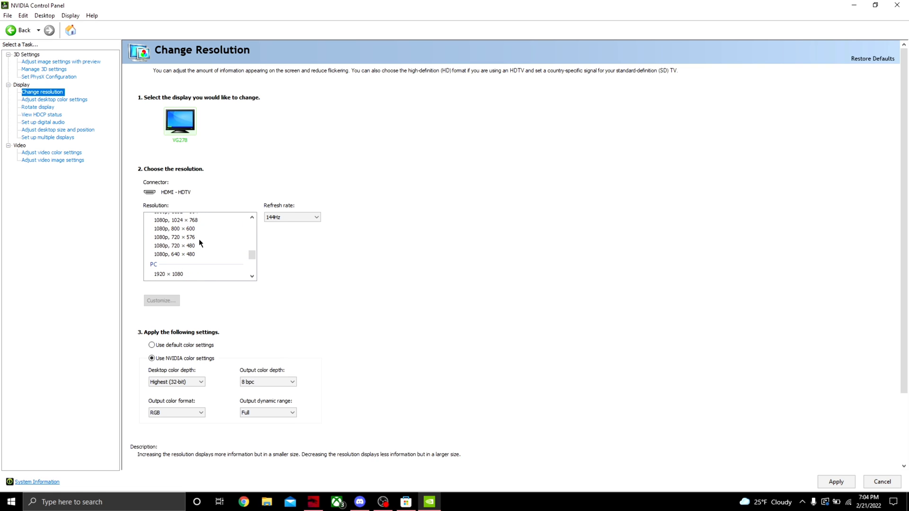
scroll(199, 243, "down", 1)
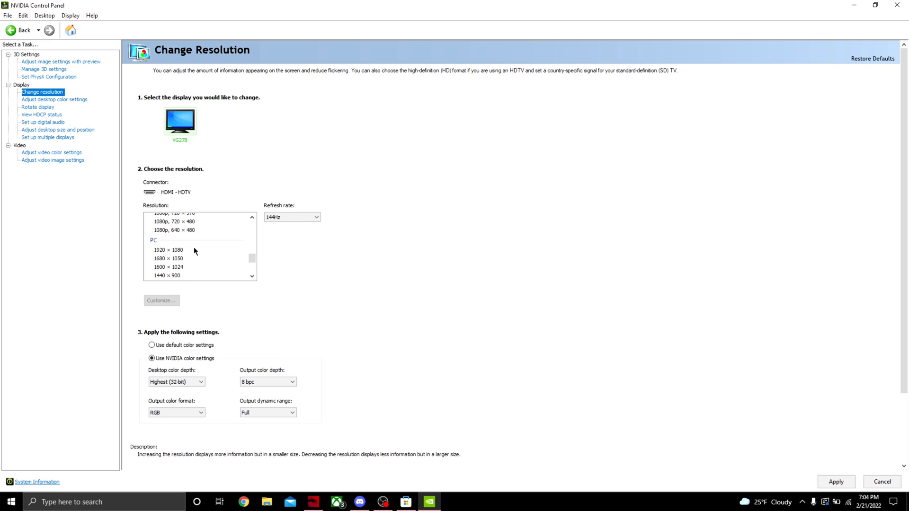
left_click(192, 249)
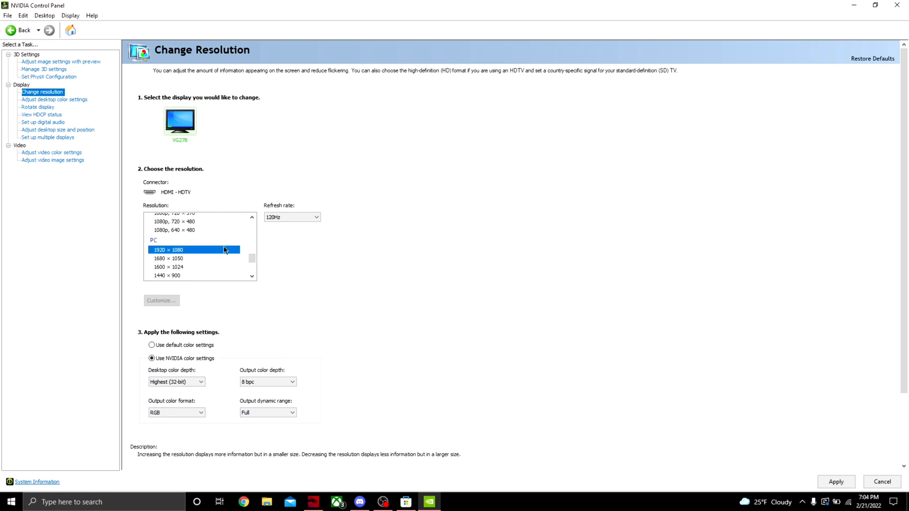
left_click(281, 217)
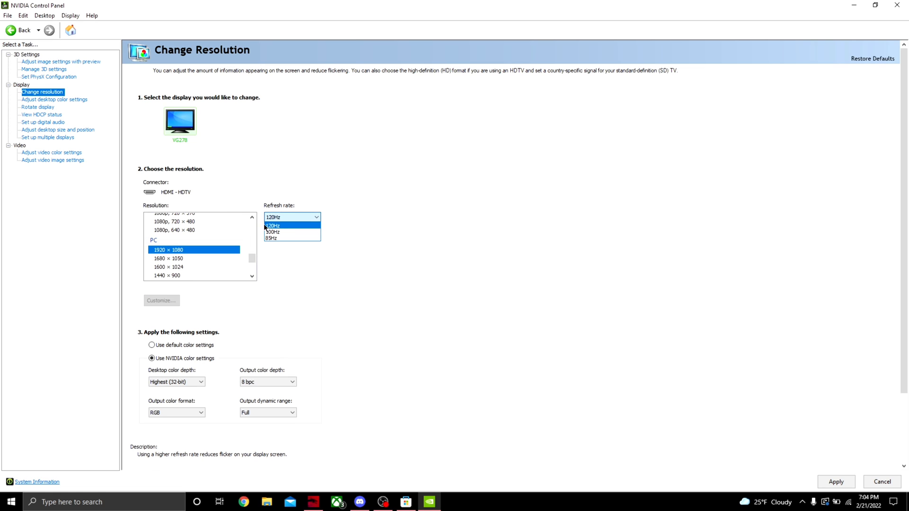
left_click(276, 225)
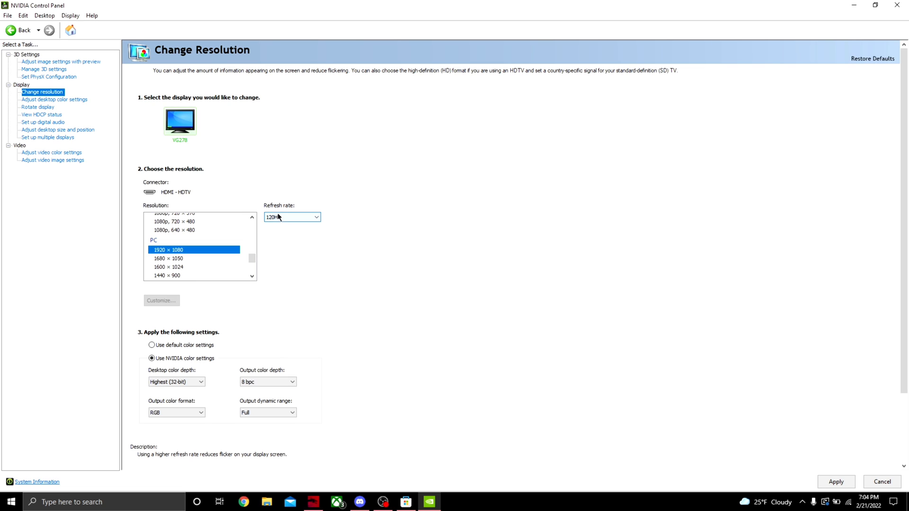
scroll(284, 213, "down", 1)
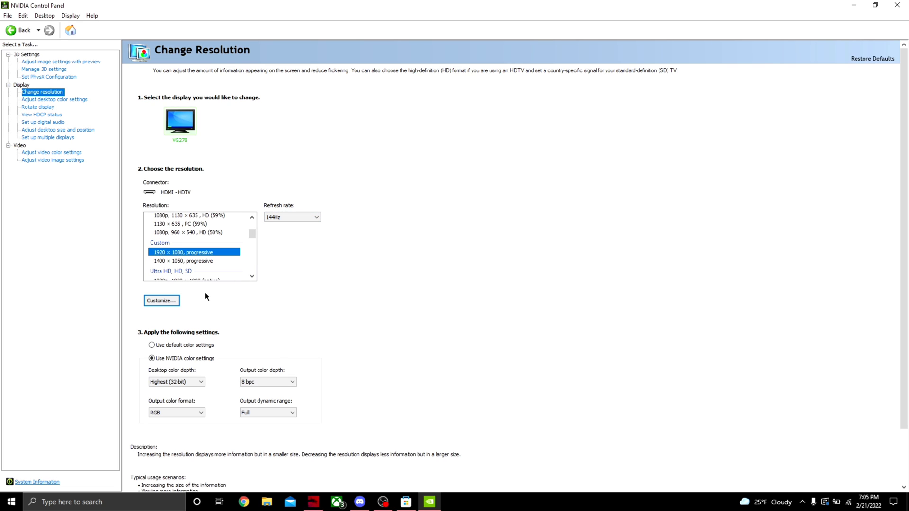
left_click(167, 301)
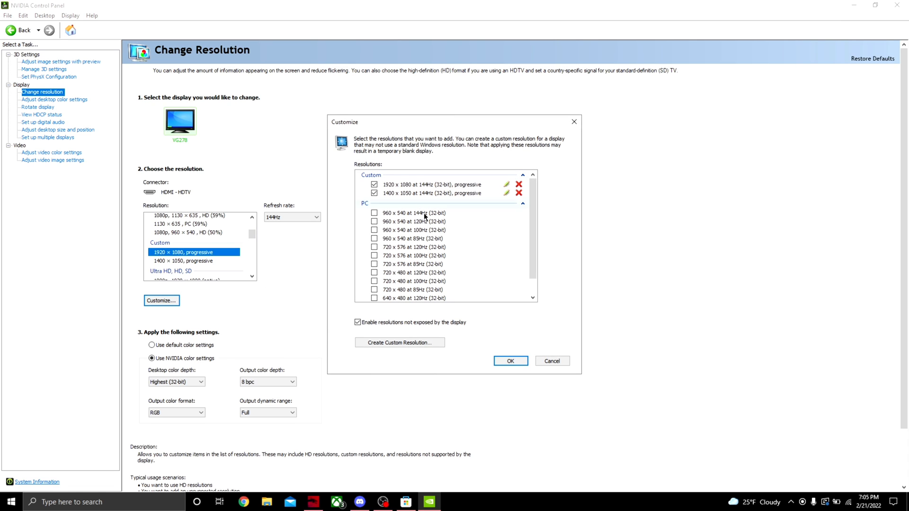
left_click(403, 342)
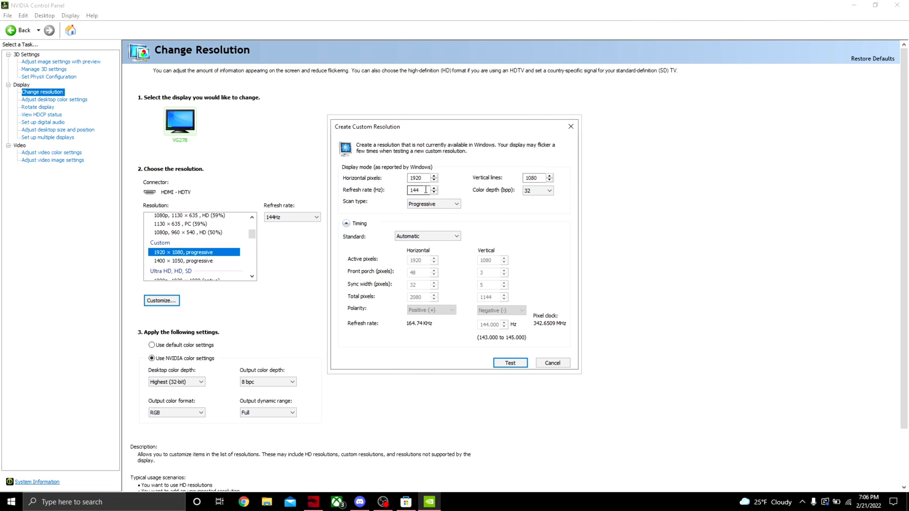
double_click(426, 190)
key("BackSpace")
type("144")
left_click(446, 204)
left_click(530, 190)
left_click(527, 200)
left_click(549, 363)
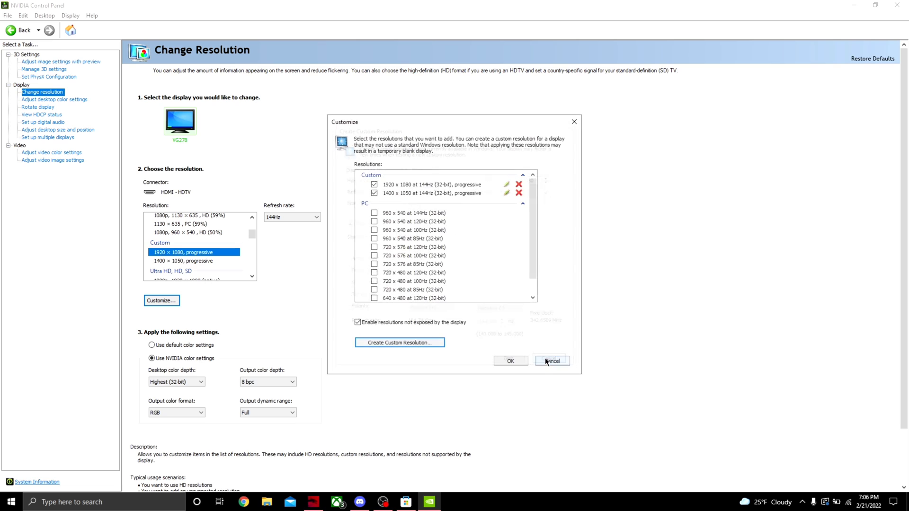
left_click(574, 126)
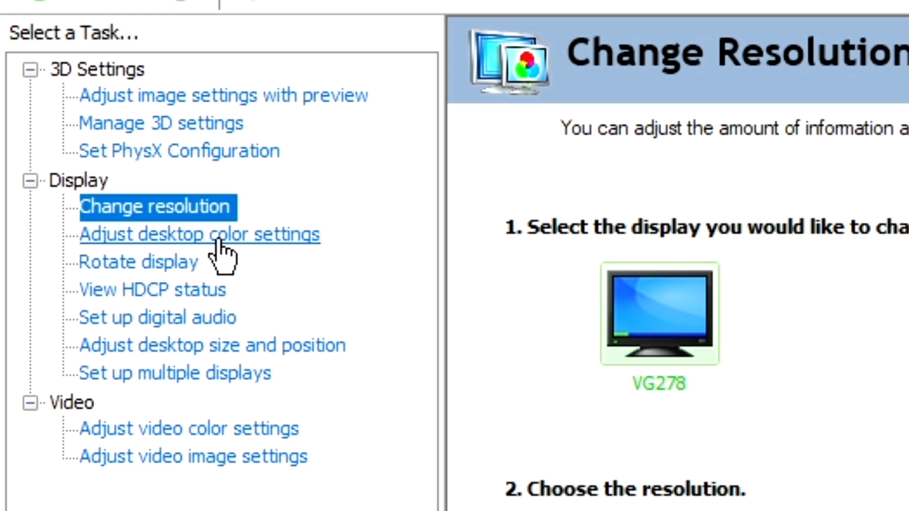
On Adjust desktop color settings, set Digital vibrance to 70% and apply it.
left_click(64, 100)
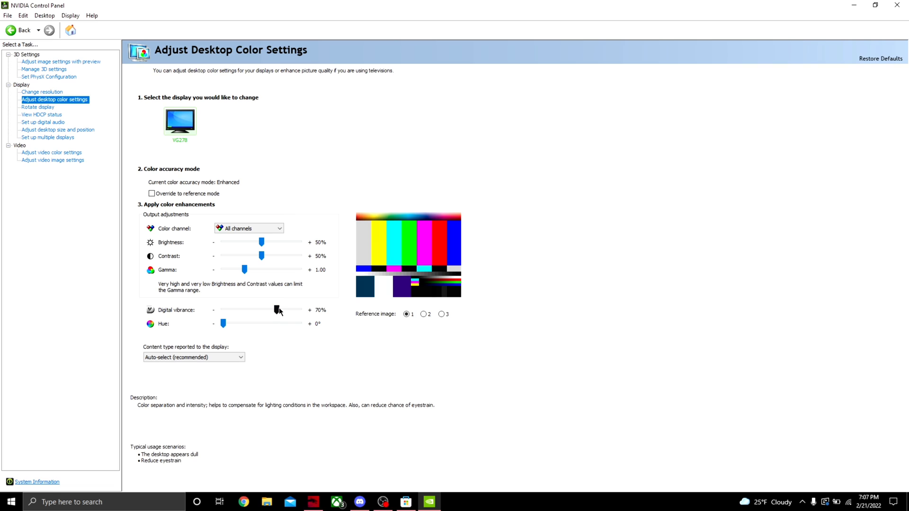
left_click_drag(279, 311, 287, 308)
left_click_drag(310, 301, 268, 313)
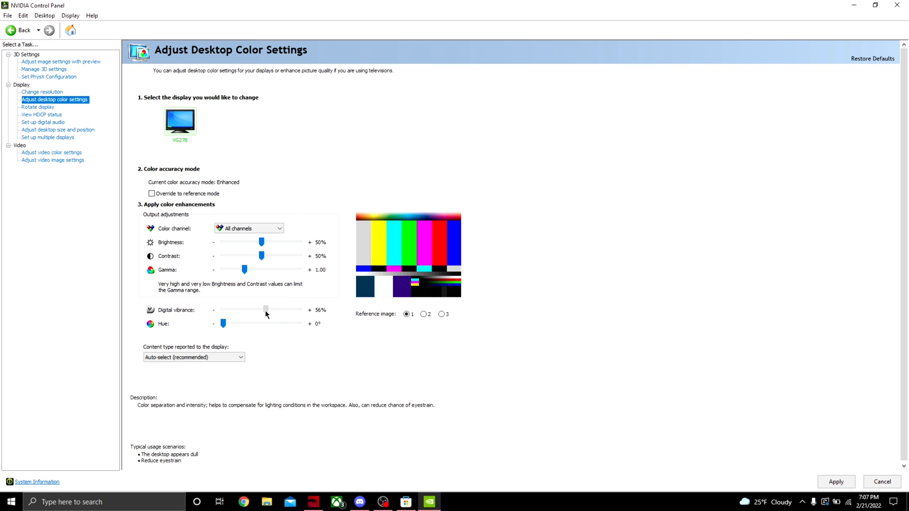
left_click_drag(262, 311, 277, 309)
left_click(843, 483)
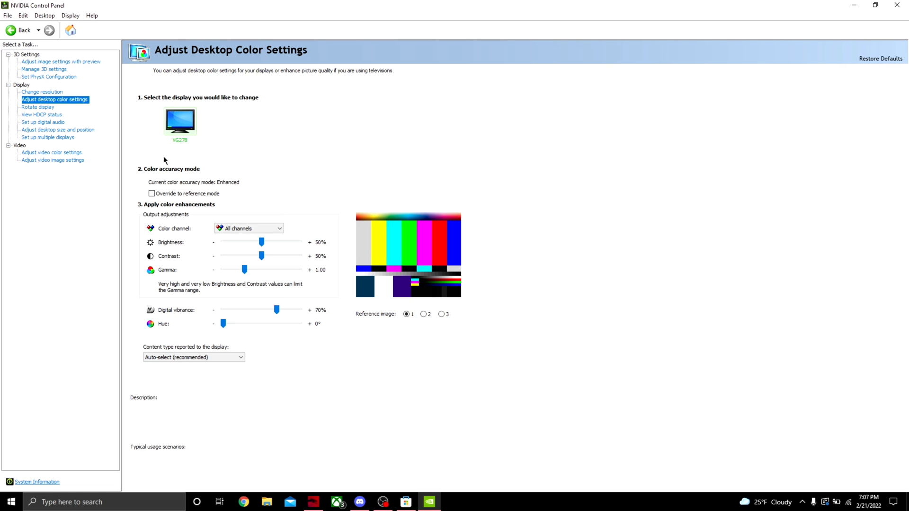
On Adjust video color settings, switch video colour control to With the NVIDIA settings.
left_click(43, 153)
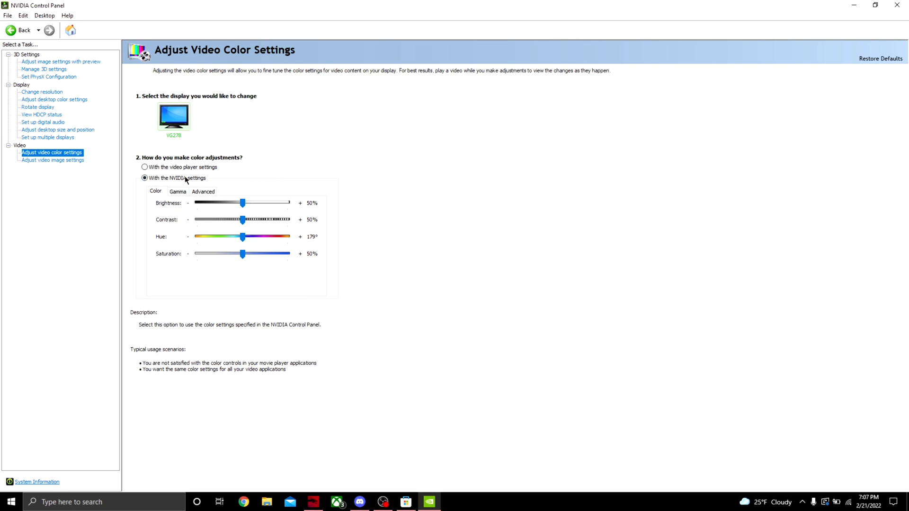
left_click(183, 168)
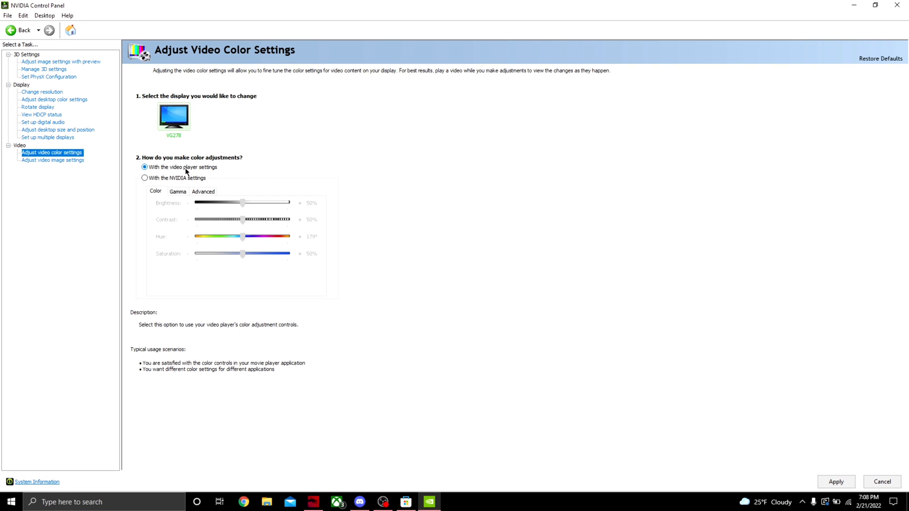
left_click(156, 179)
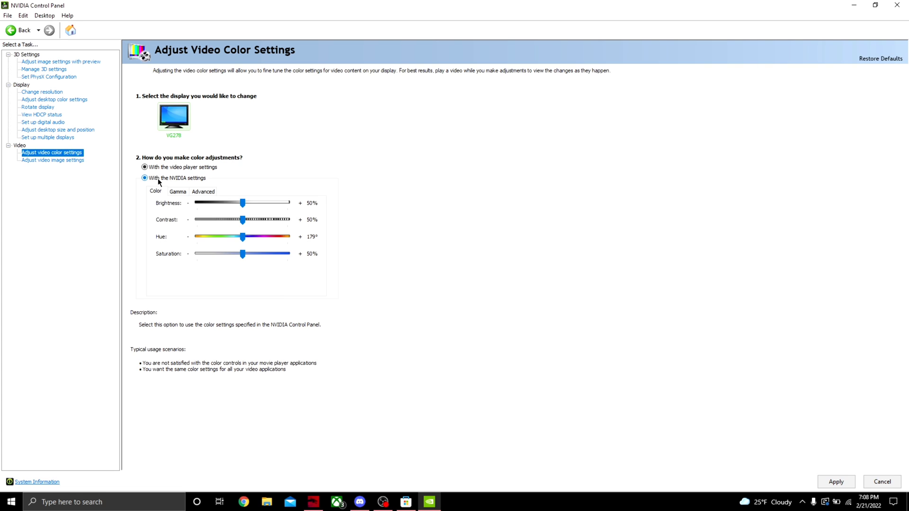
On the Advanced tab, set Dynamic range to Full (0-255) and apply.
left_click(203, 191)
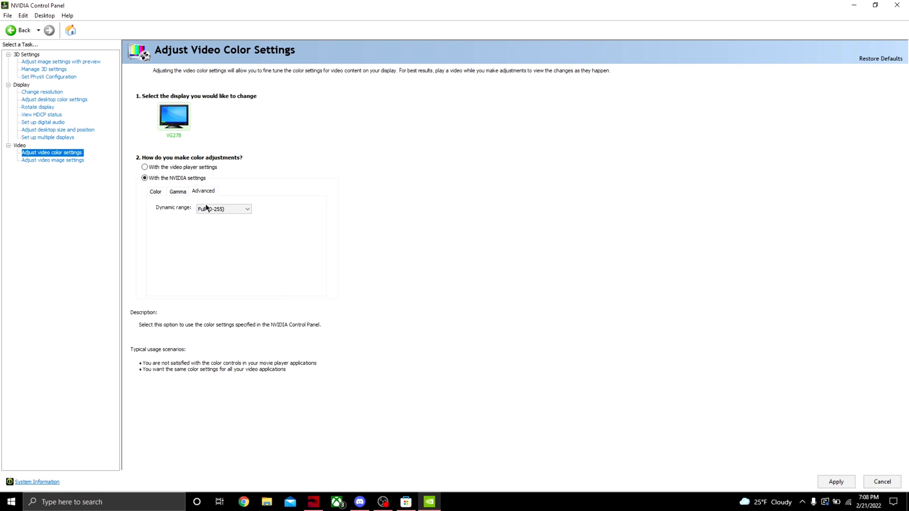
left_click(220, 209)
left_click(204, 217)
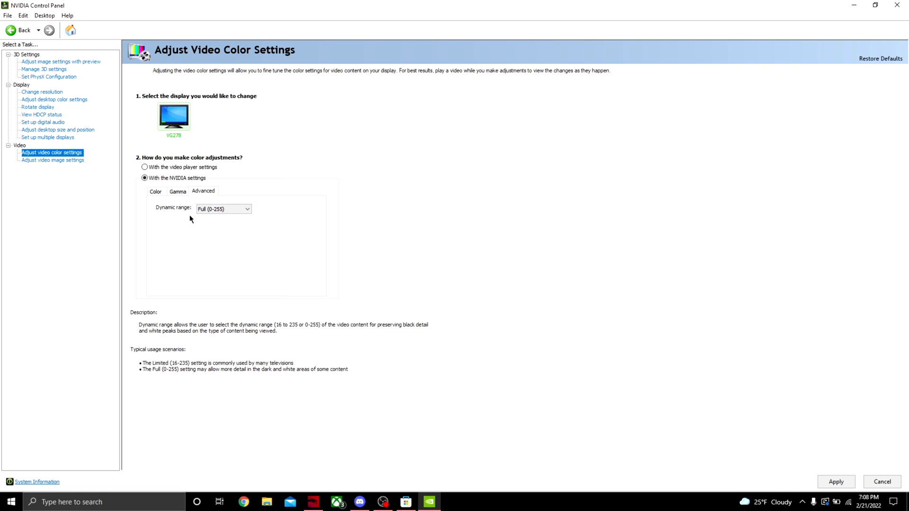
left_click(204, 213)
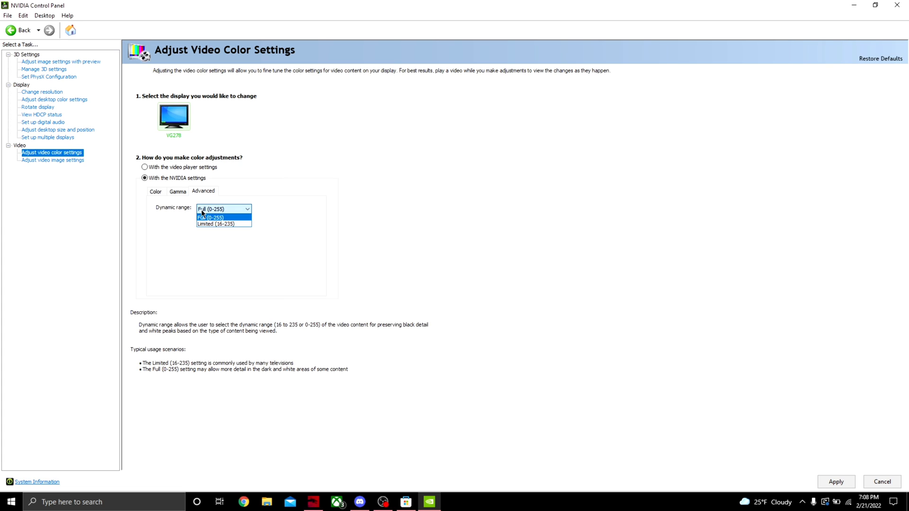
left_click(228, 218)
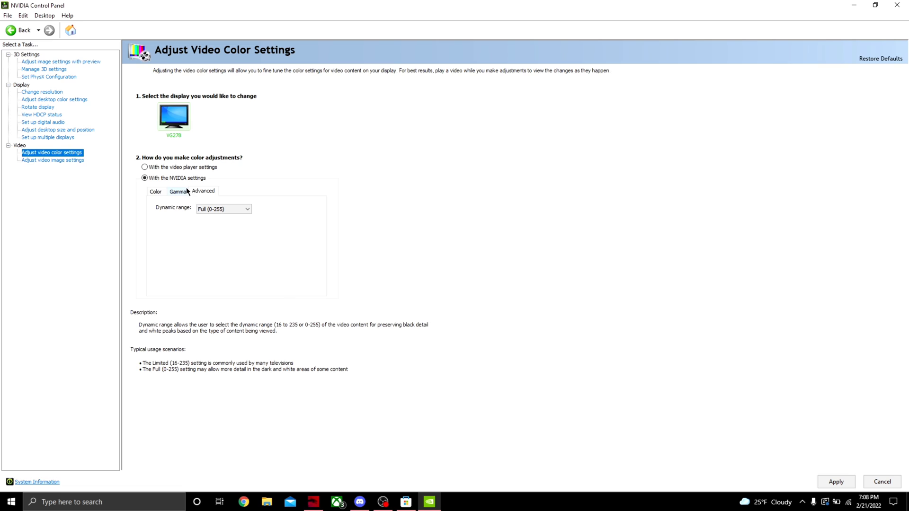
left_click(835, 482)
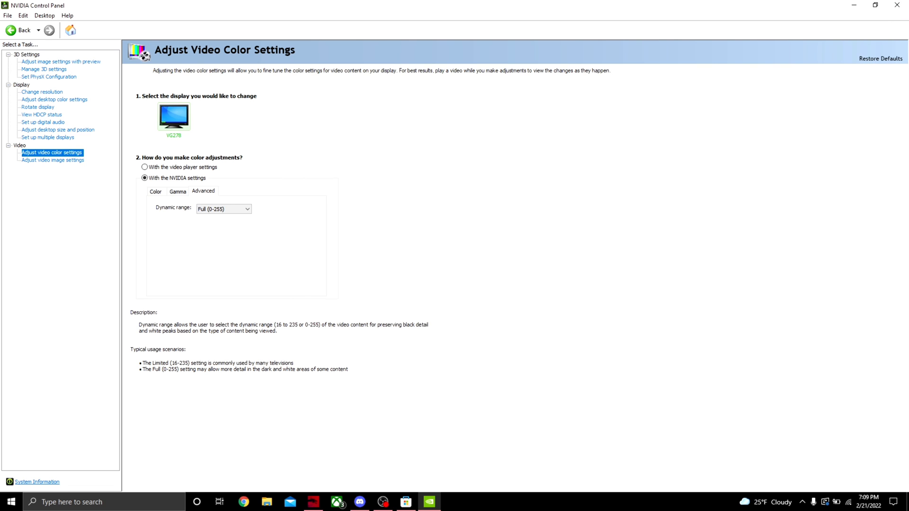
Close the NVIDIA Control Panel window.
left_click(892, 9)
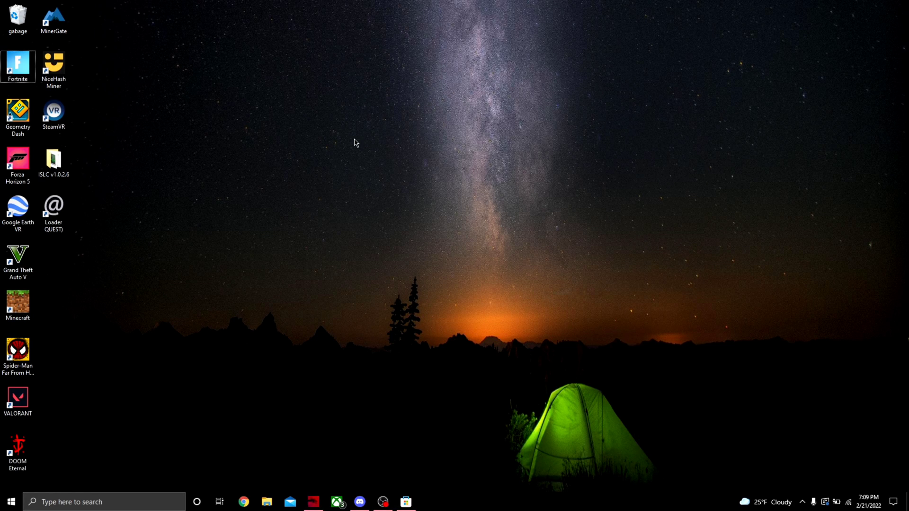